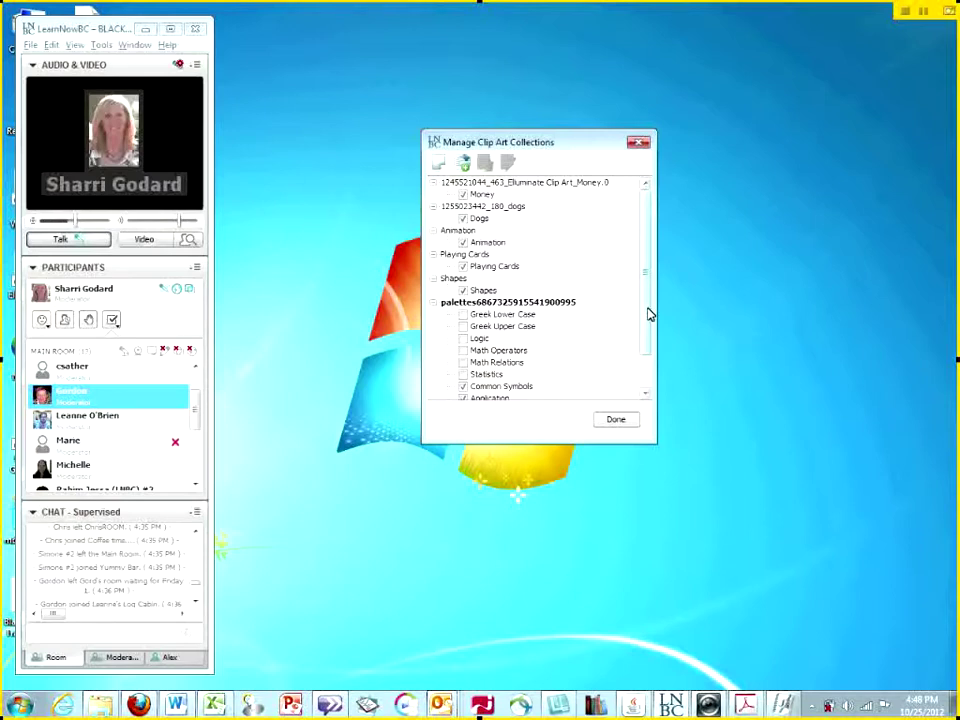
Step: Switch the Common Symbols clip art collection off and back on
scroll(648, 315, "down", 2)
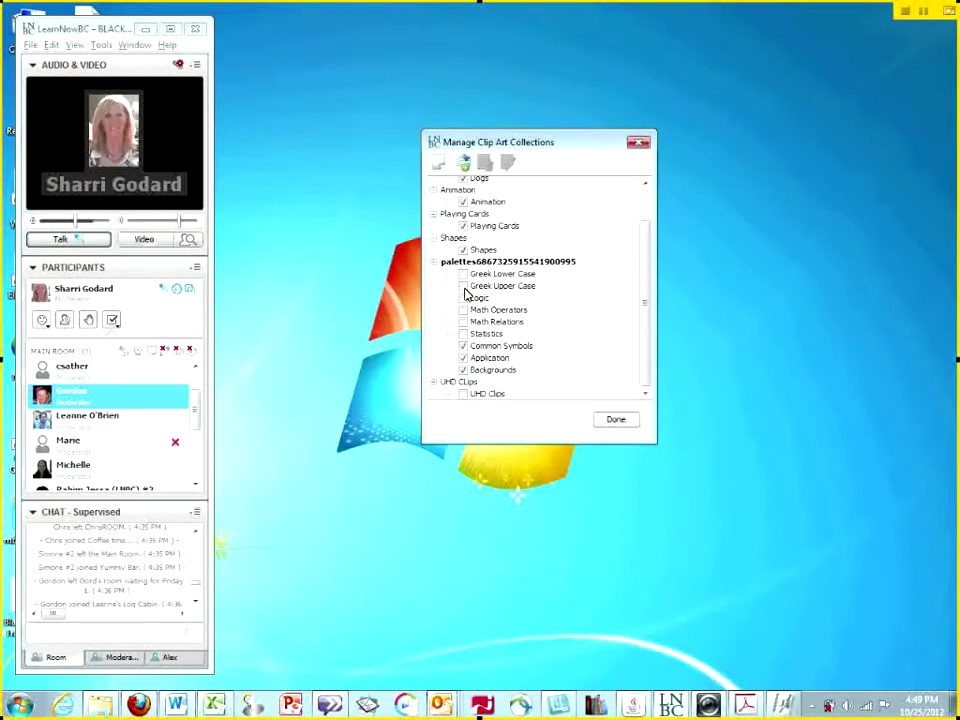
left_click(462, 345)
left_click(462, 345)
left_click(463, 345)
Step: Create a new clip art collection of type Clip Art Images titled "LNBC Clips"
left_click(440, 165)
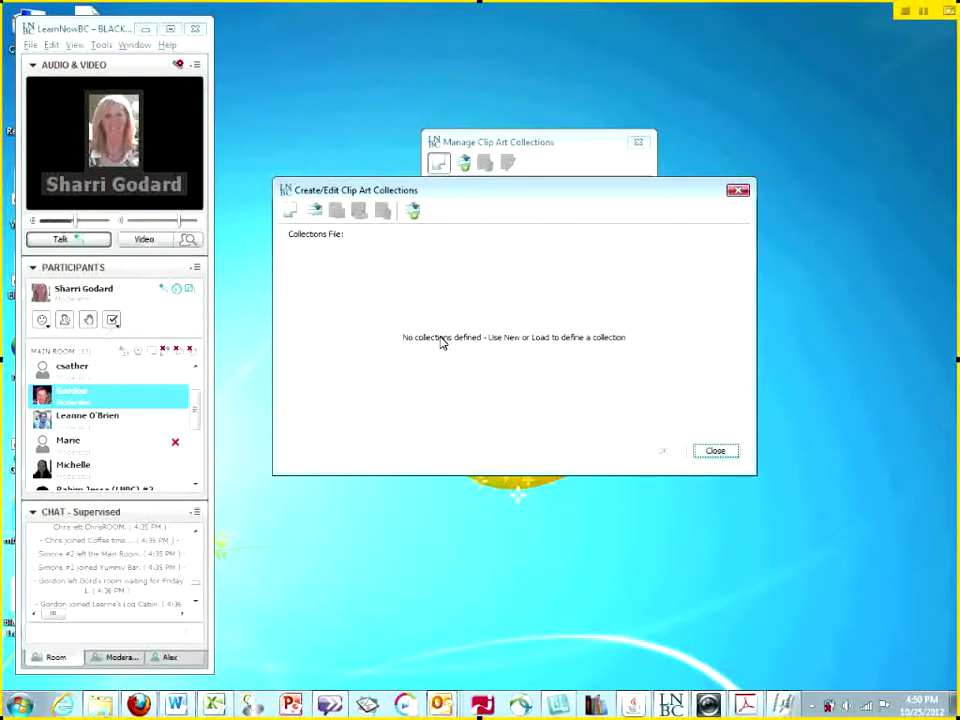
left_click(290, 214)
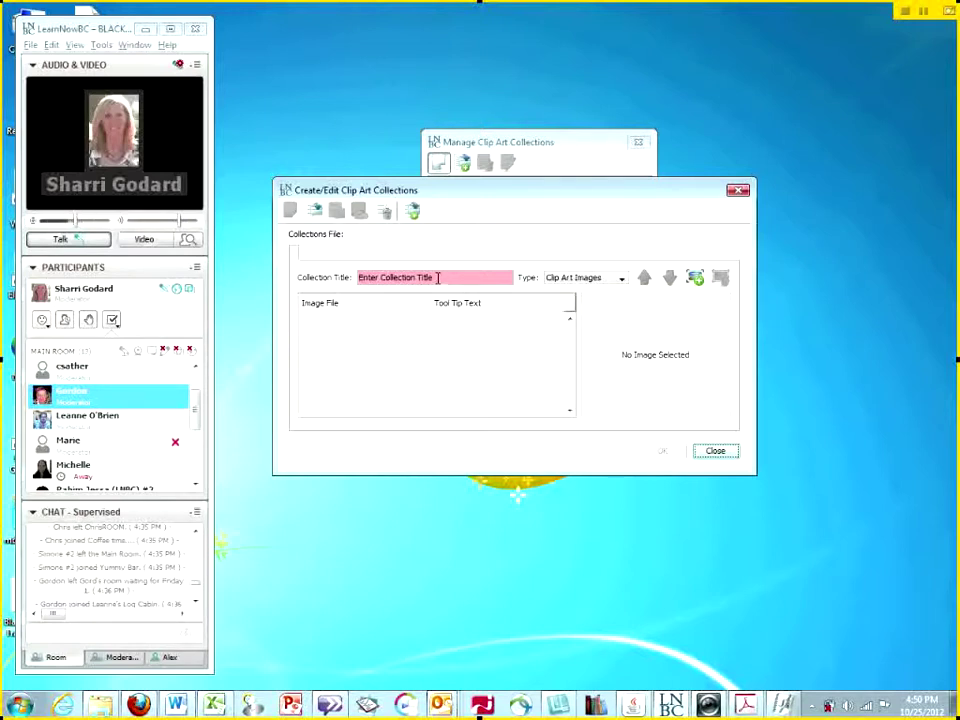
left_click(437, 278)
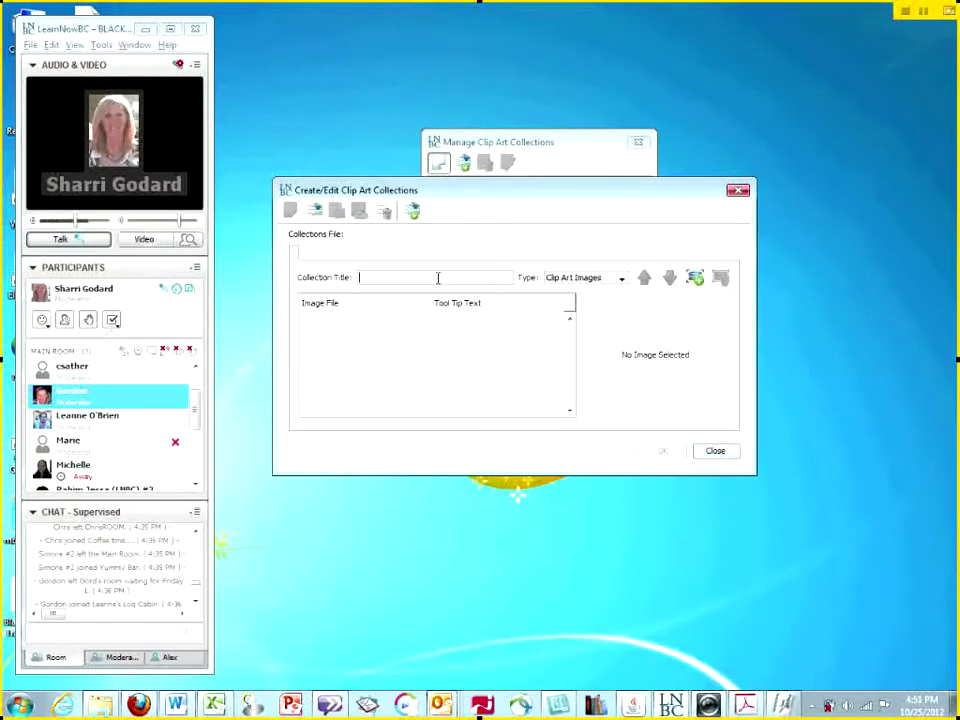
type("LNB")
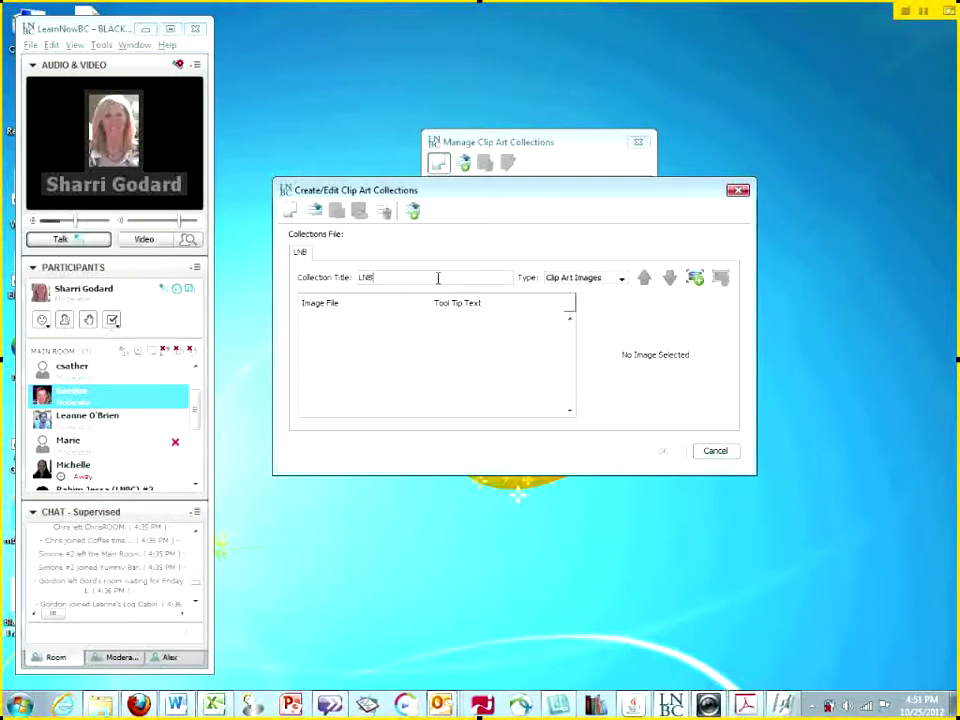
type("C Clips")
left_click_drag(405, 274, 364, 276)
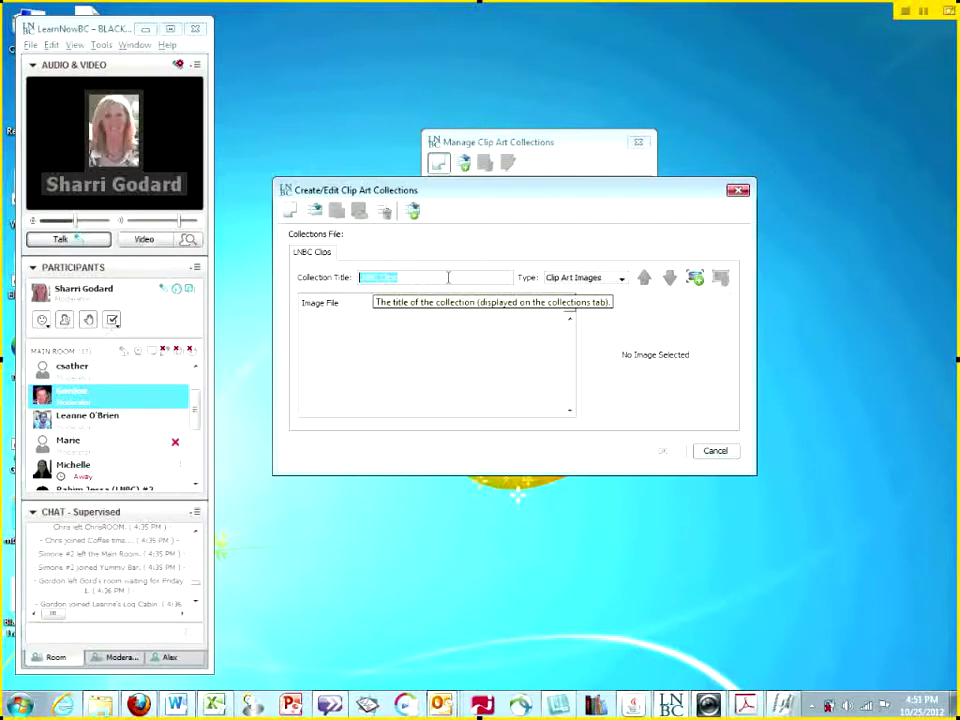
Step: Add WelcomeFish.gif from the animated gifs folder inside the Desktop's Elluminate folder to the LNBC Clips collection
left_click(695, 279)
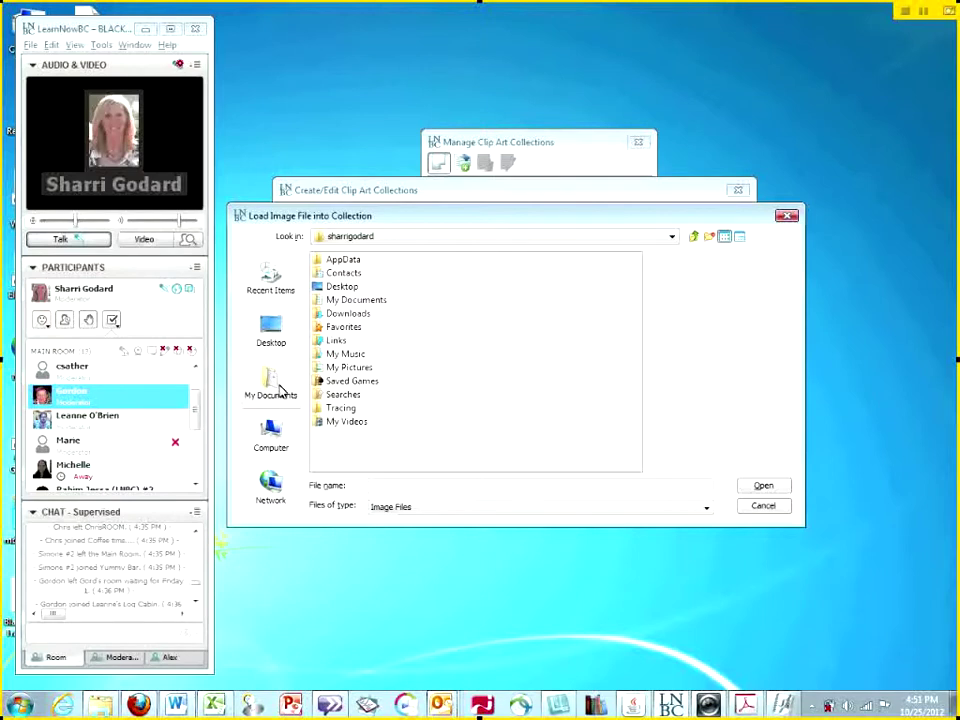
left_click(275, 340)
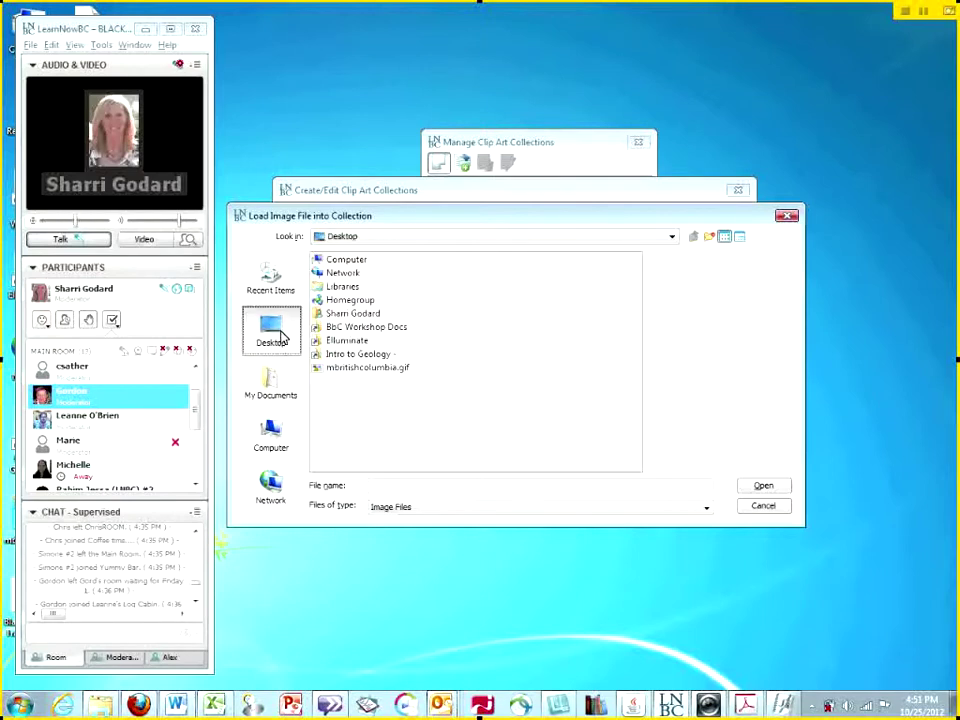
left_click(345, 342)
double_click(345, 342)
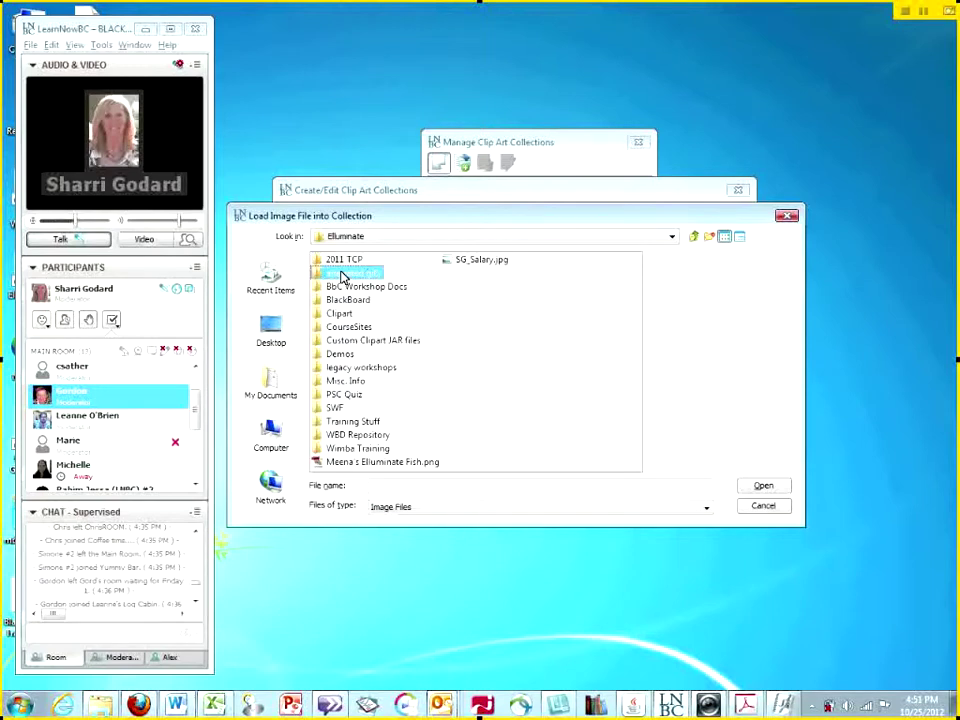
double_click(343, 274)
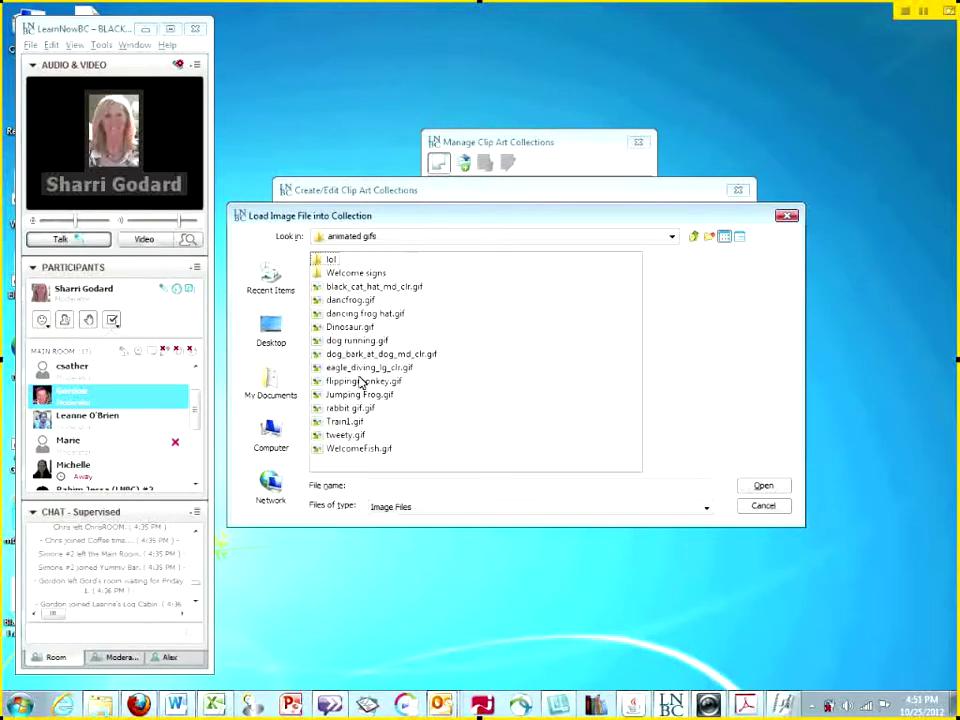
left_click(345, 450)
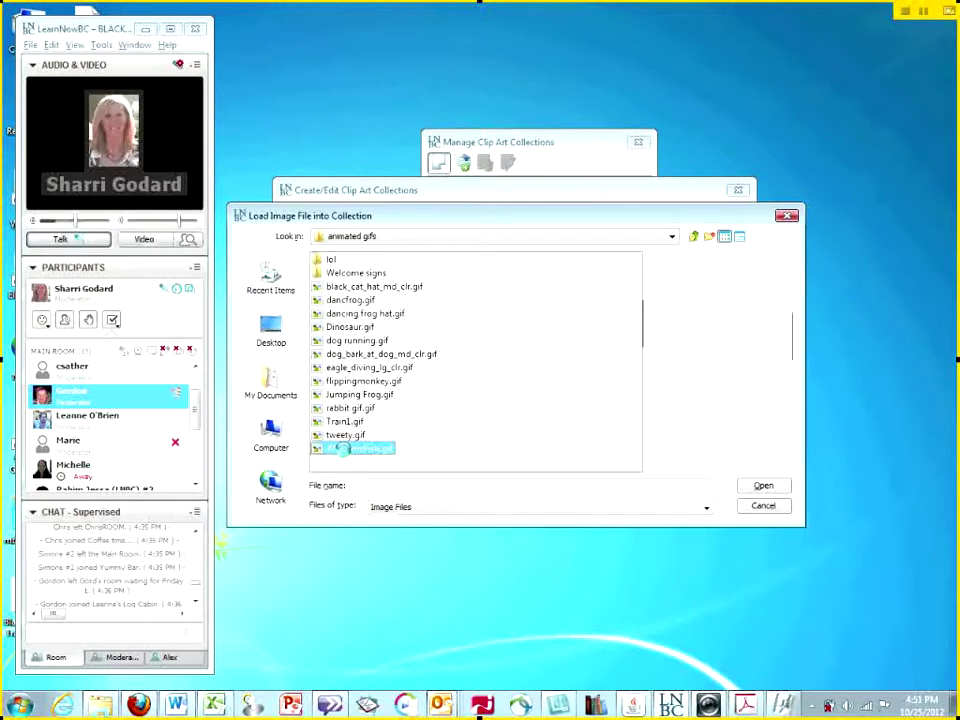
left_click(762, 488)
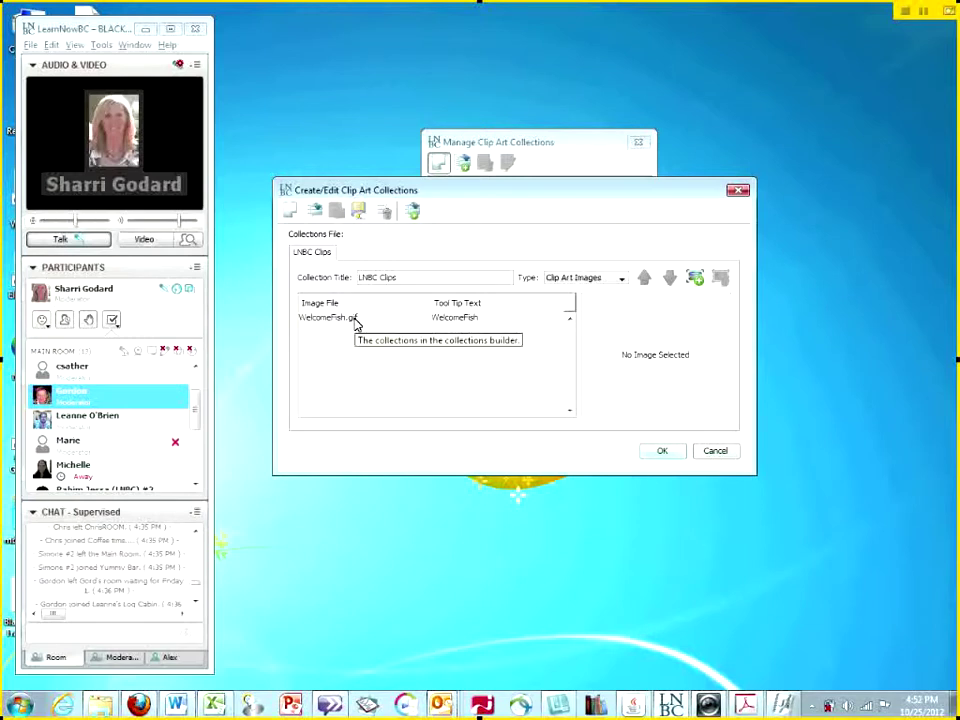
Step: Add eagle_diving_lg_clr.gif and rabbit gif.gif from the animated gifs folder to the collection, one at a time
left_click(696, 279)
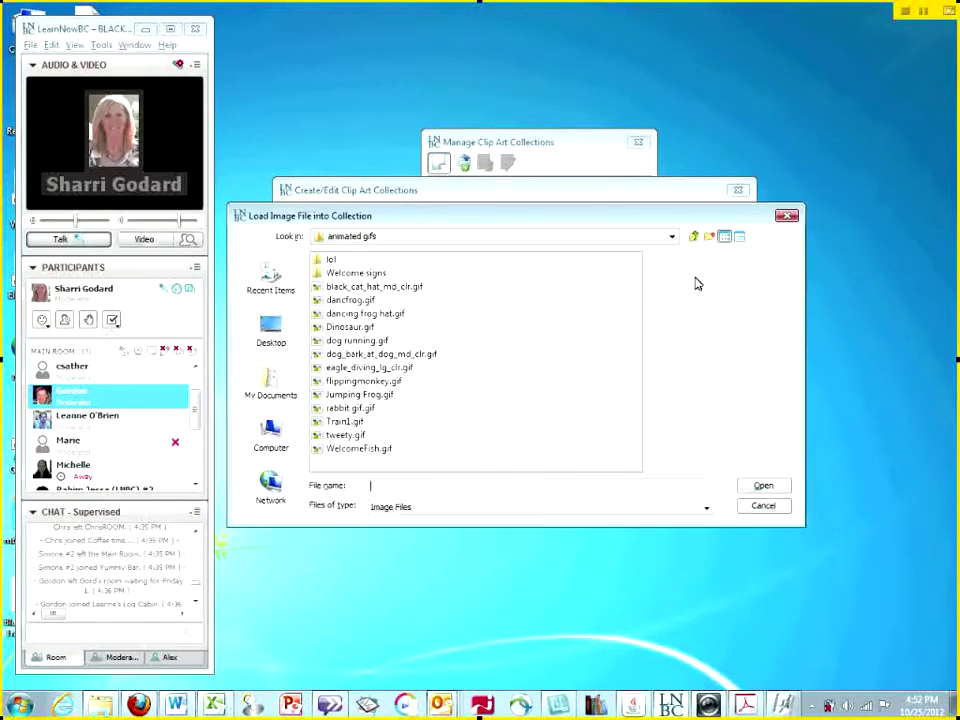
left_click(345, 368)
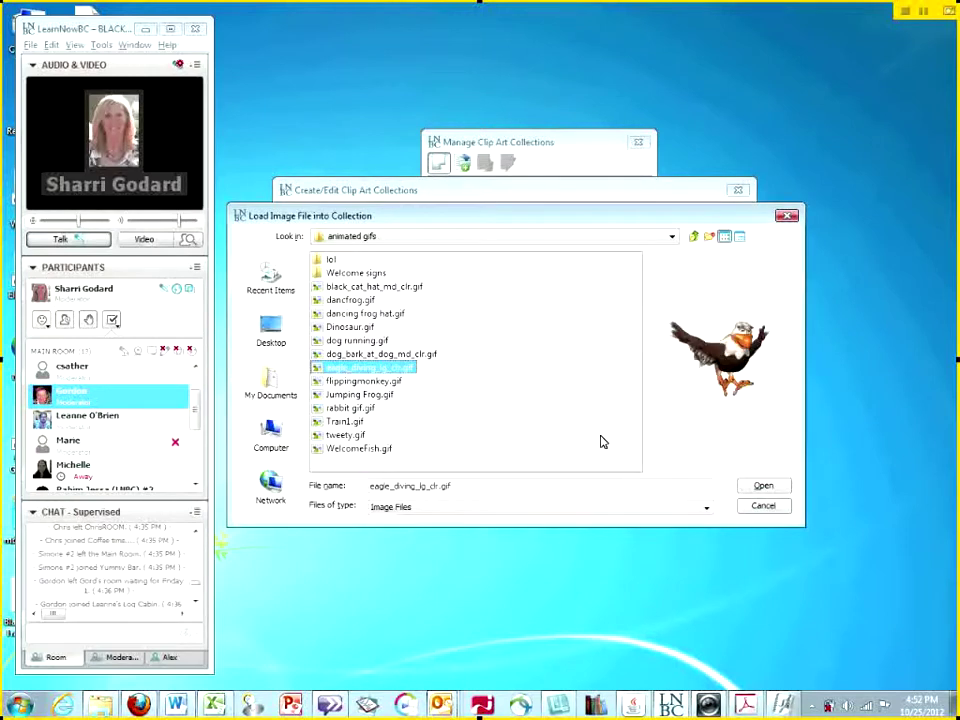
left_click(779, 490)
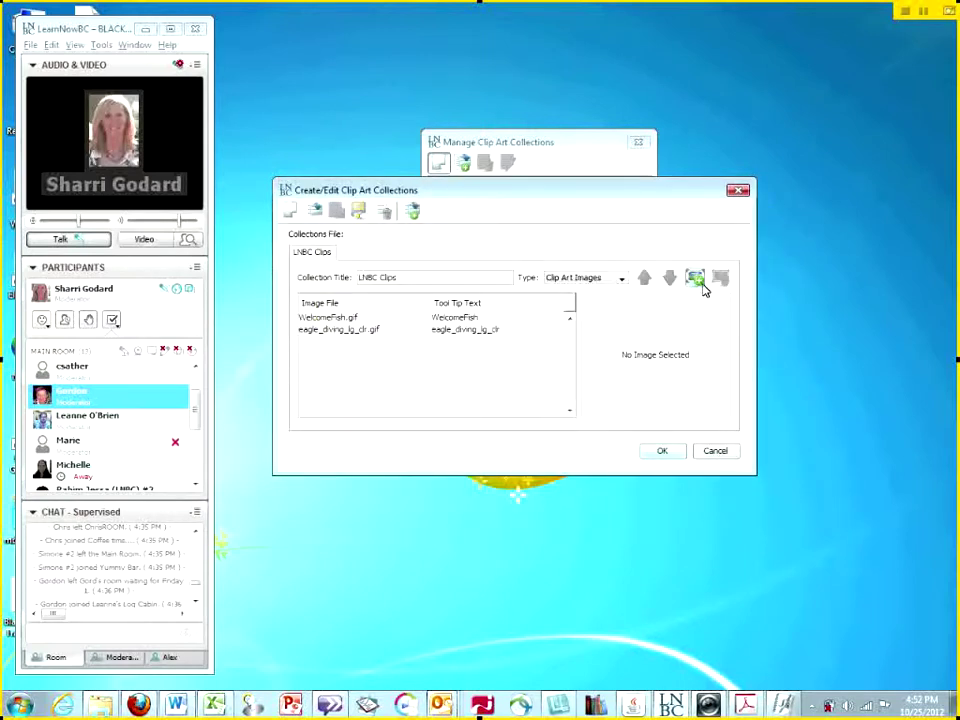
left_click(697, 280)
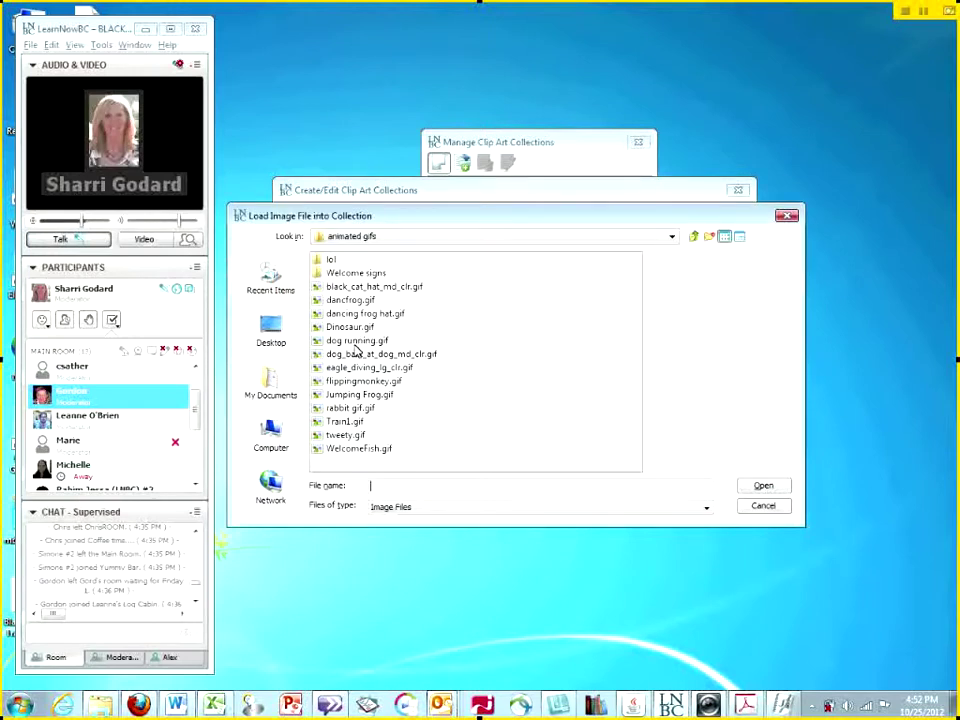
left_click(340, 410)
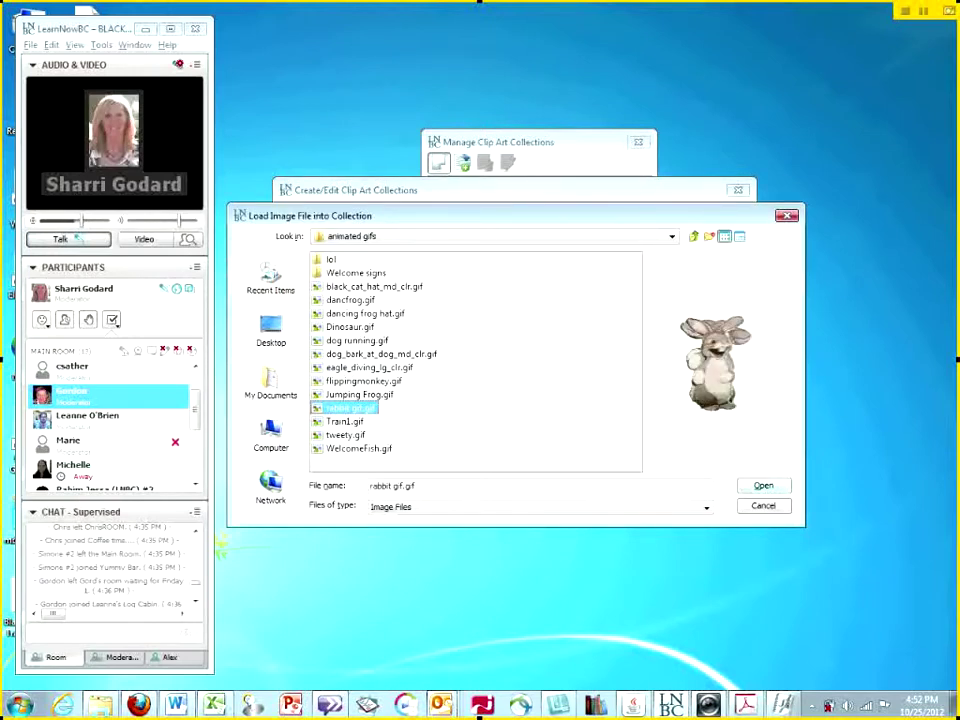
left_click(763, 485)
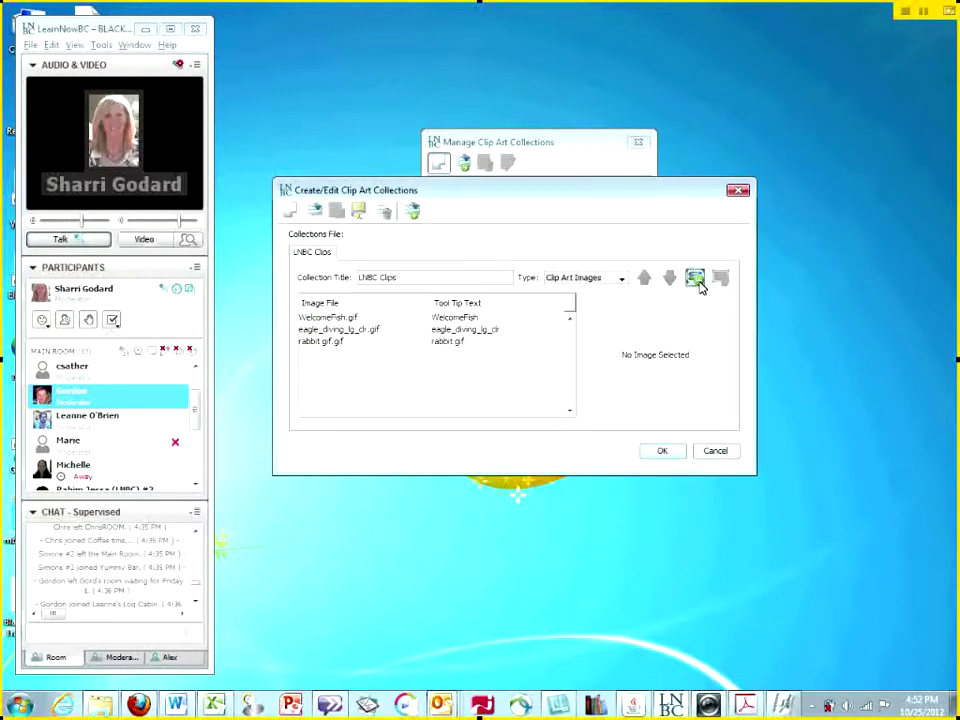
Step: Add dancing frog hat.gif, black_cat_hat_md_clr.gif and flippingmonkey.gif to the collection together, in selected order
left_click(695, 279)
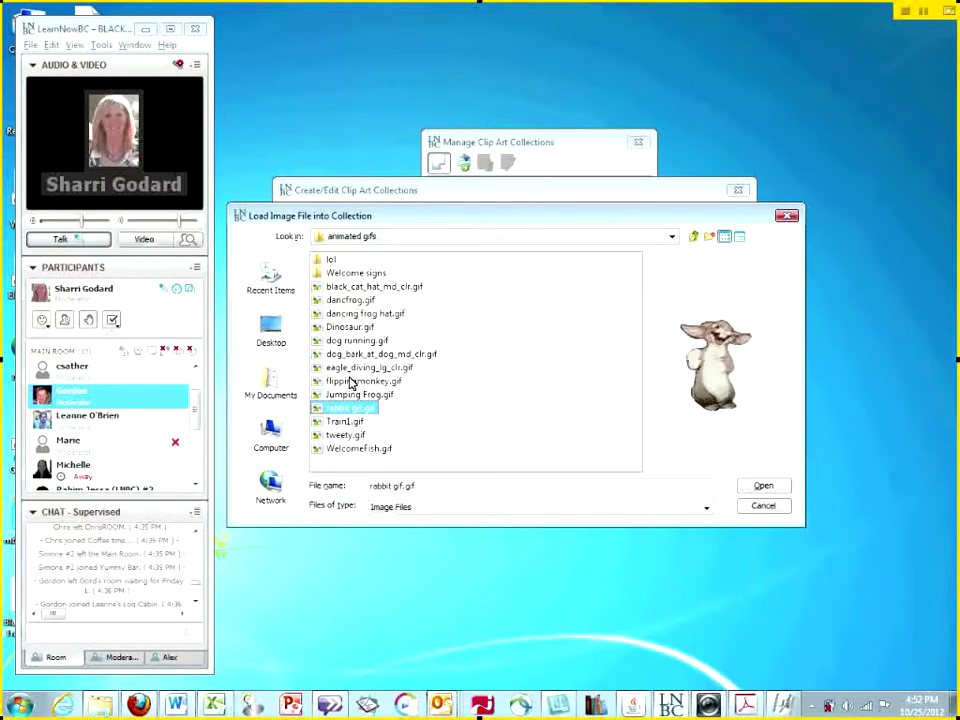
left_click(356, 314)
left_click(368, 287, "ctrl")
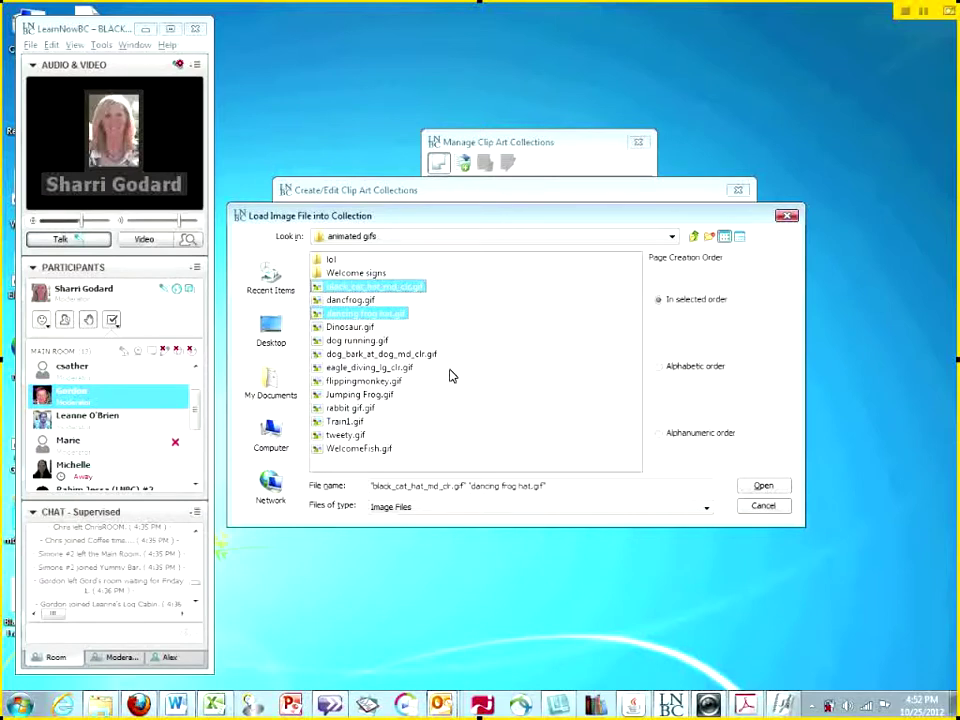
left_click(347, 382, "ctrl")
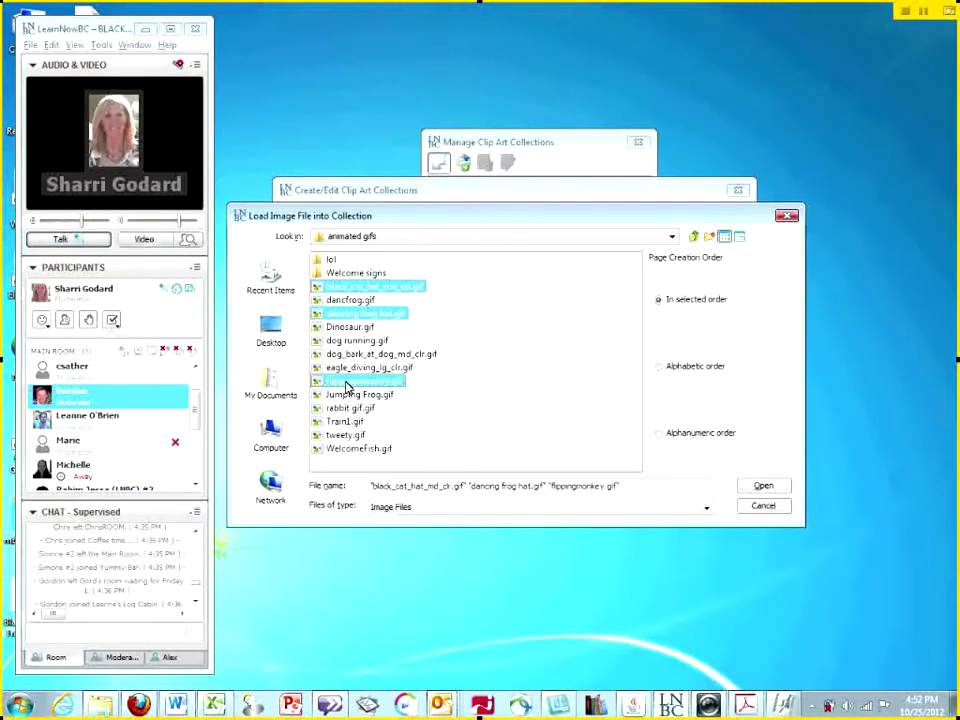
left_click(775, 491)
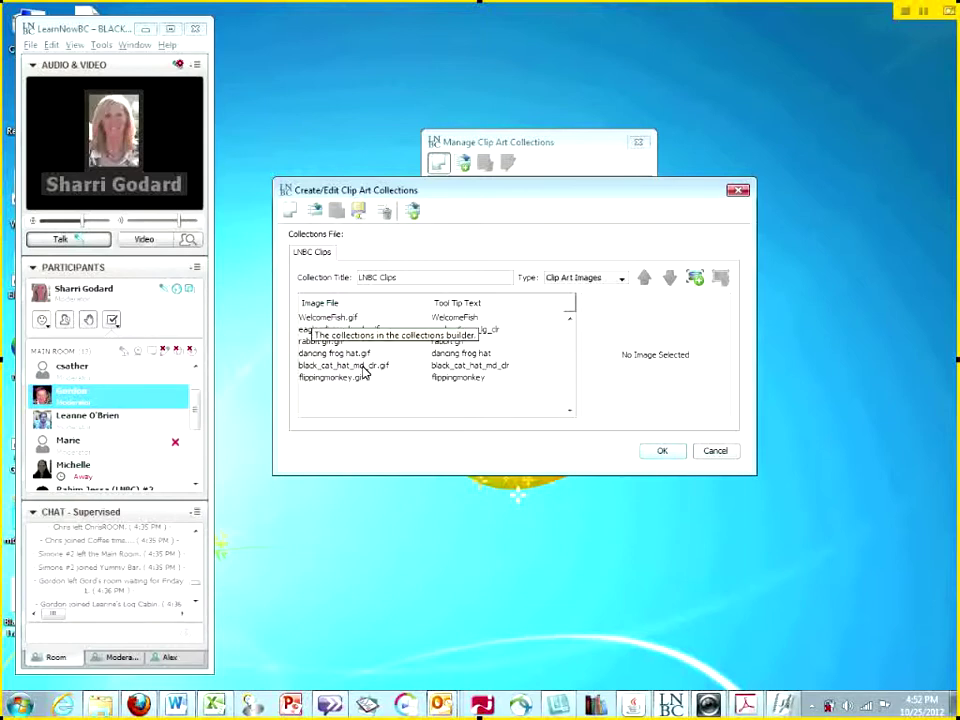
Step: Save the finished collection to the Desktop as a collections file named "LNBC Clips" and check the collections list
left_click(668, 456)
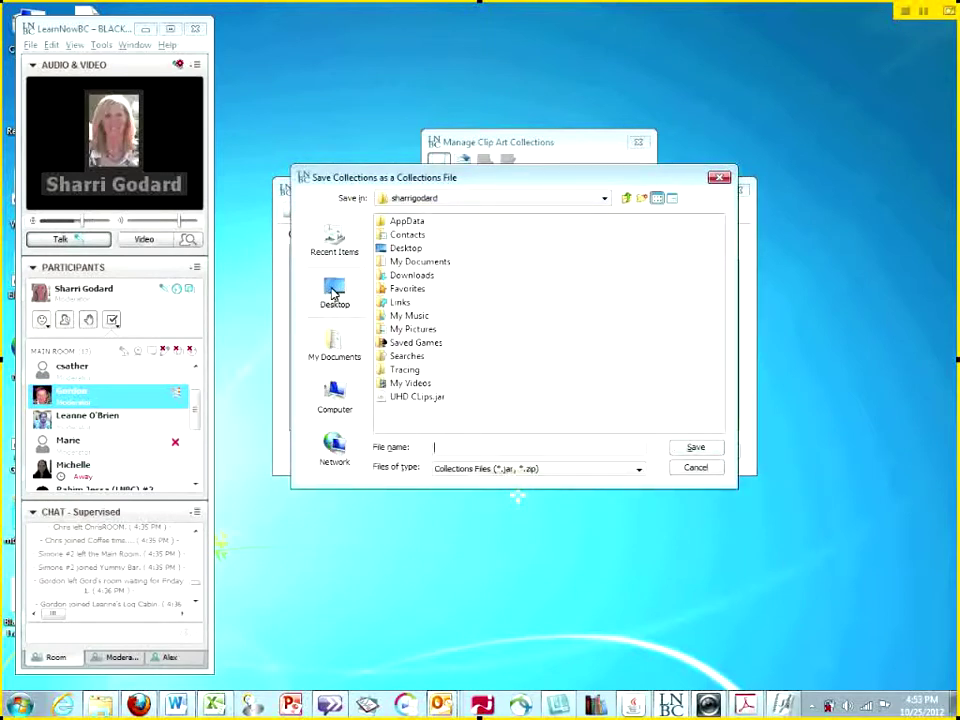
left_click(333, 292)
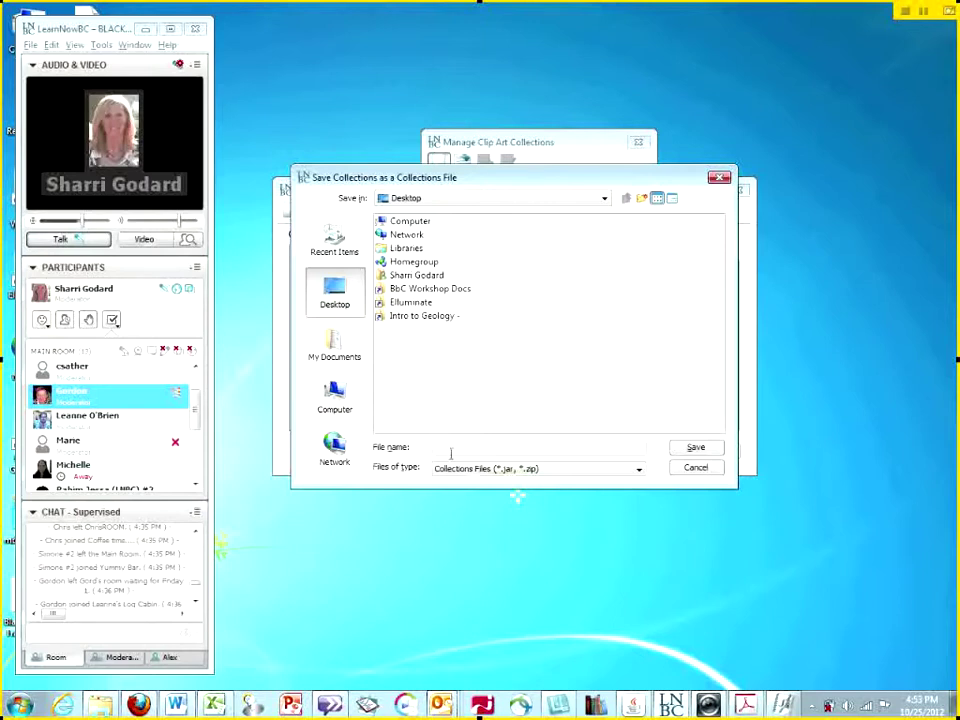
type("Lifes")
type("Clips")
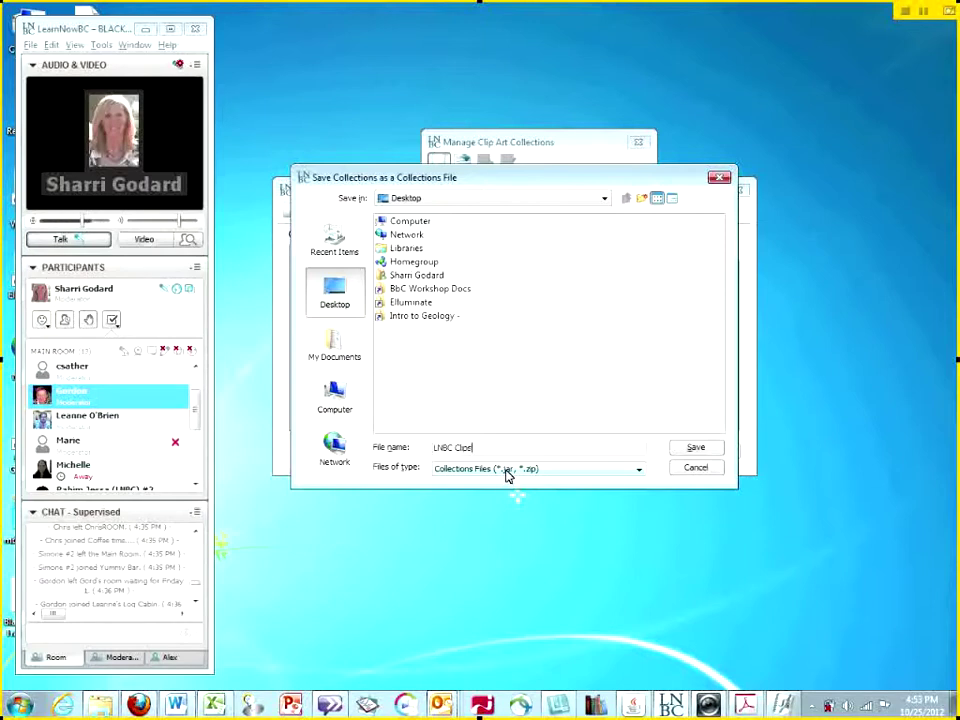
left_click(696, 449)
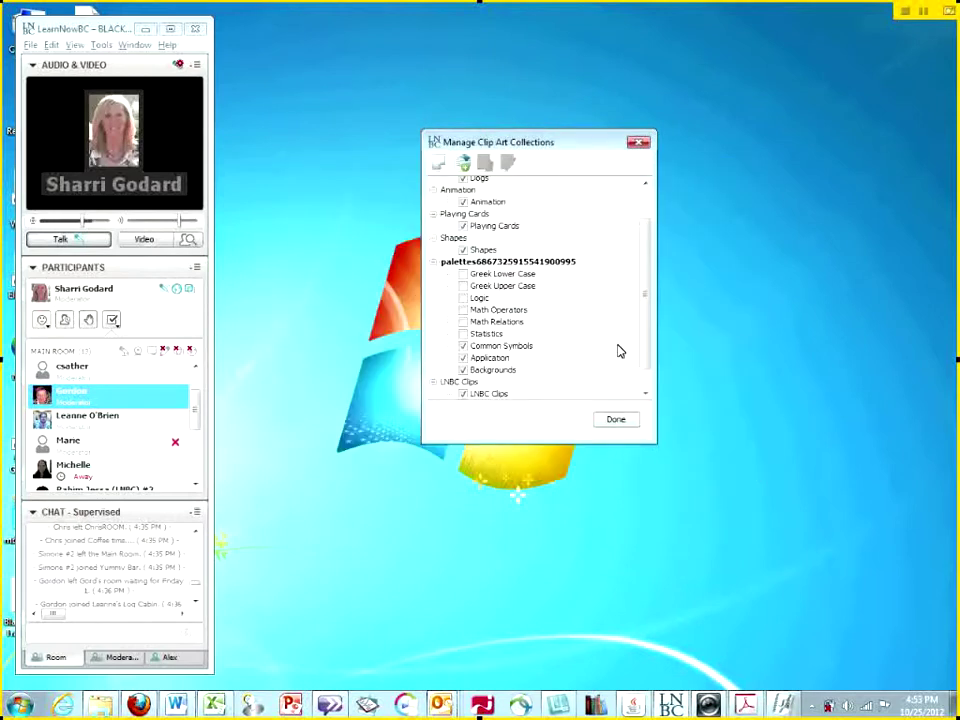
scroll(646, 361, "down", 1)
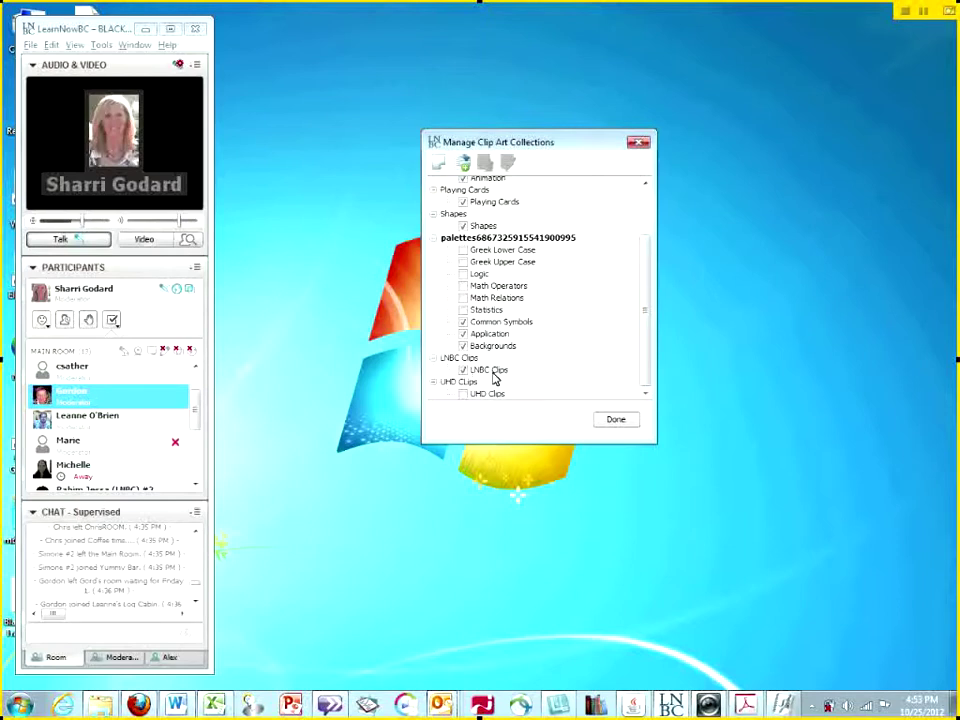
left_click_drag(448, 214, 484, 242)
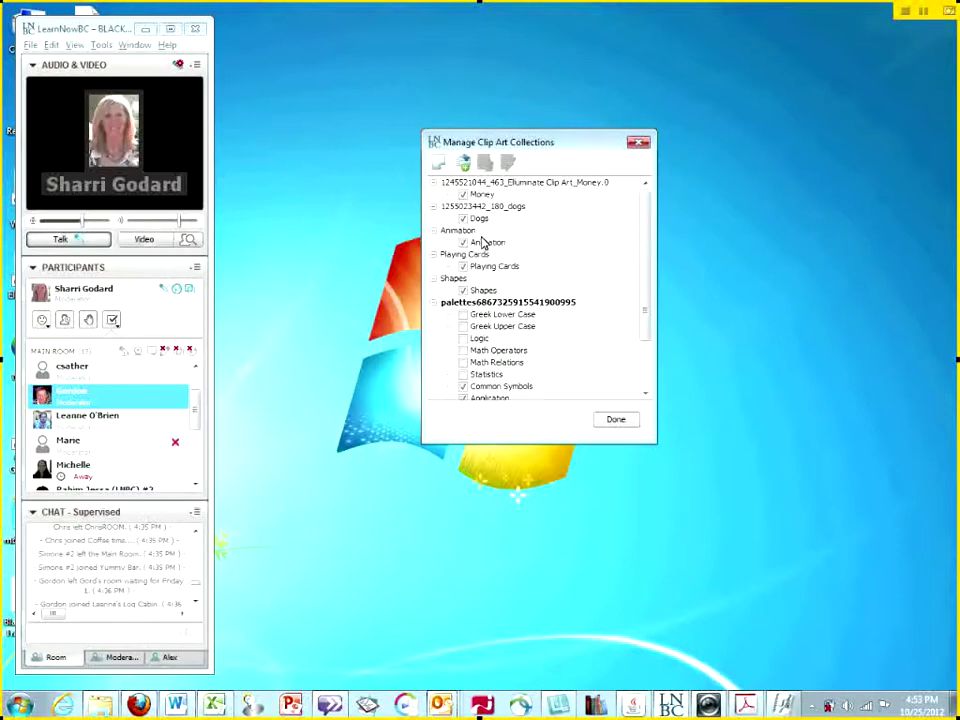